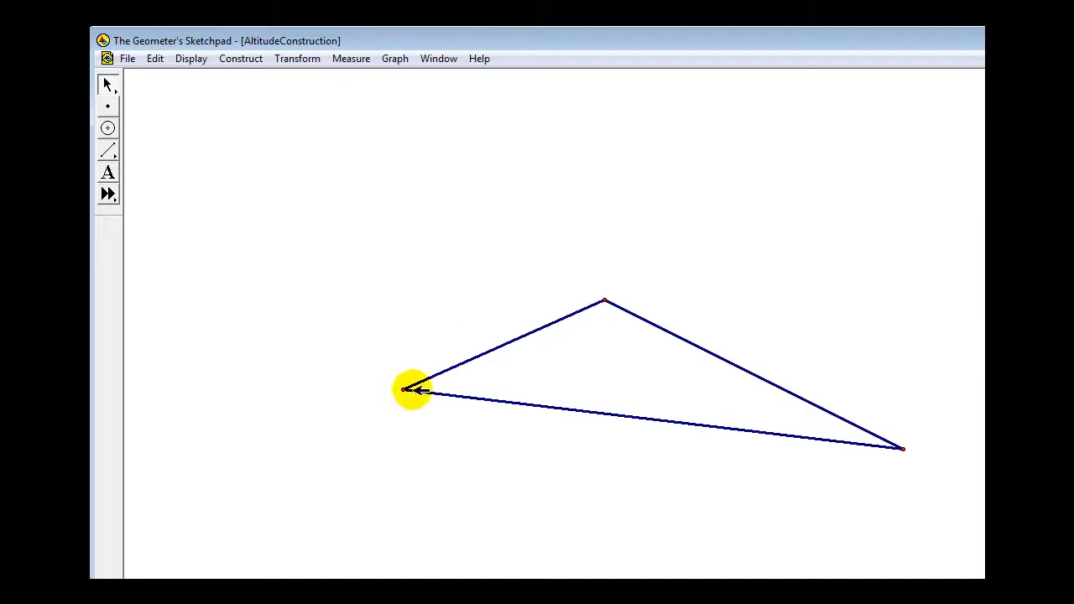
# Construct a line through the triangle's top vertex and right vertex to extend that side
pyautogui.click(107, 85)
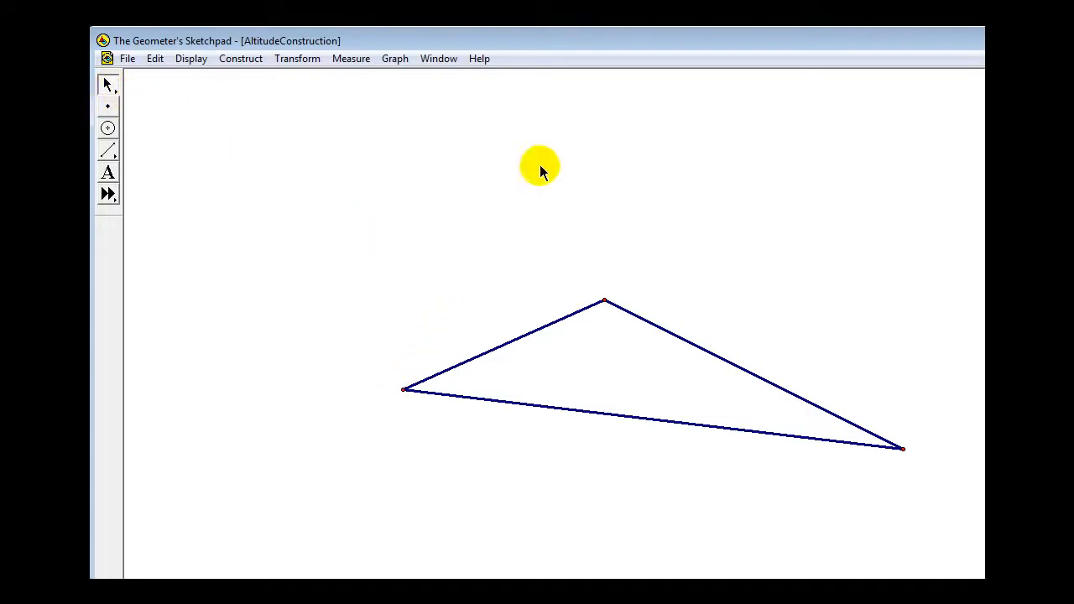
pyautogui.click(604, 300)
pyautogui.click(903, 449)
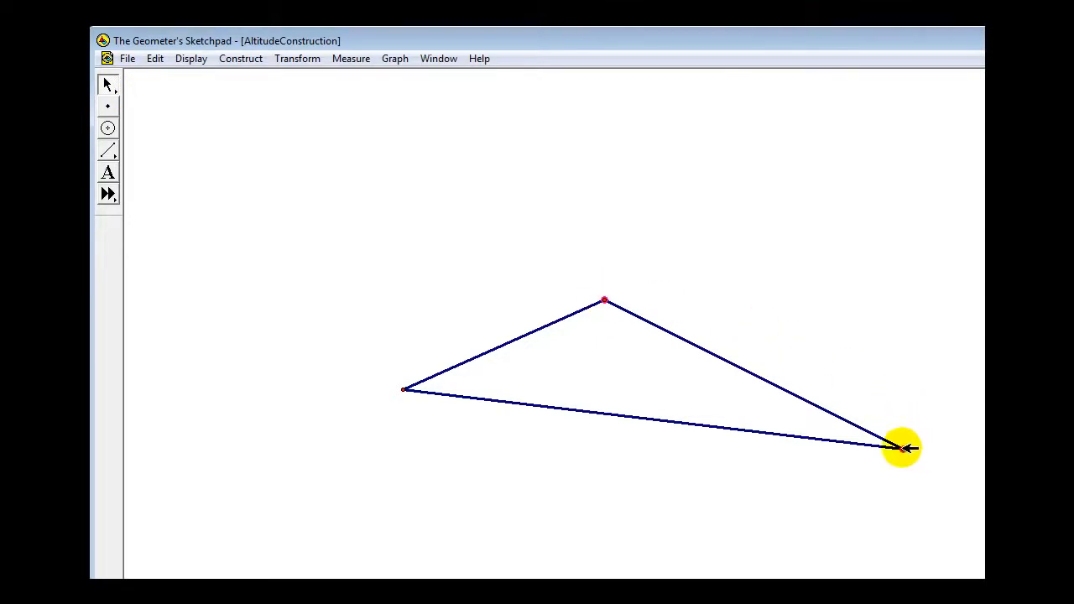
pyautogui.click(247, 61)
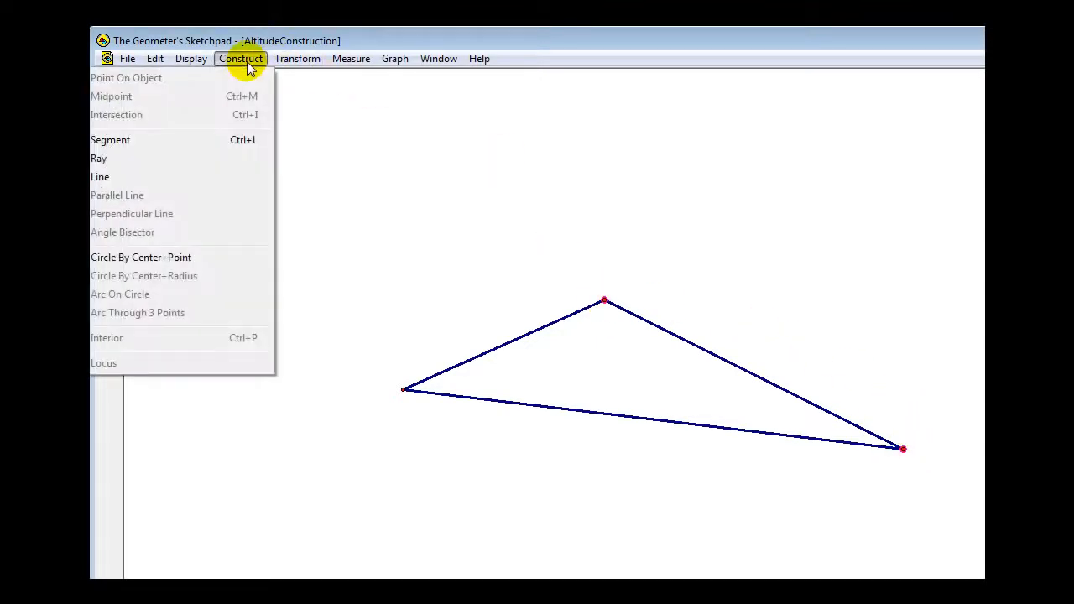
pyautogui.click(156, 176)
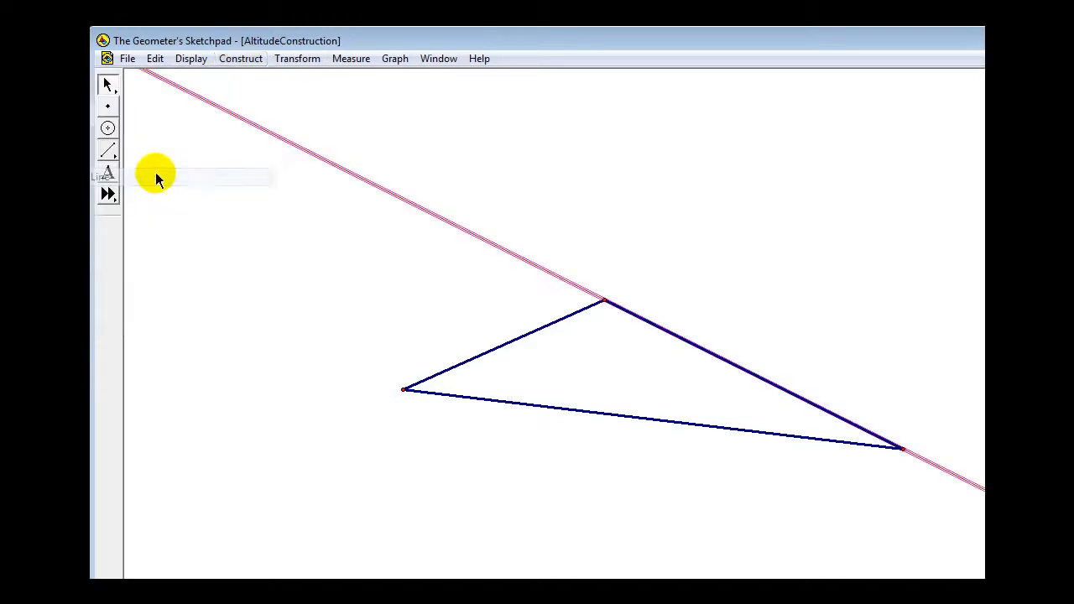
# Color the line extending the triangle's side green and deselect it
pyautogui.rightClick(401, 196)
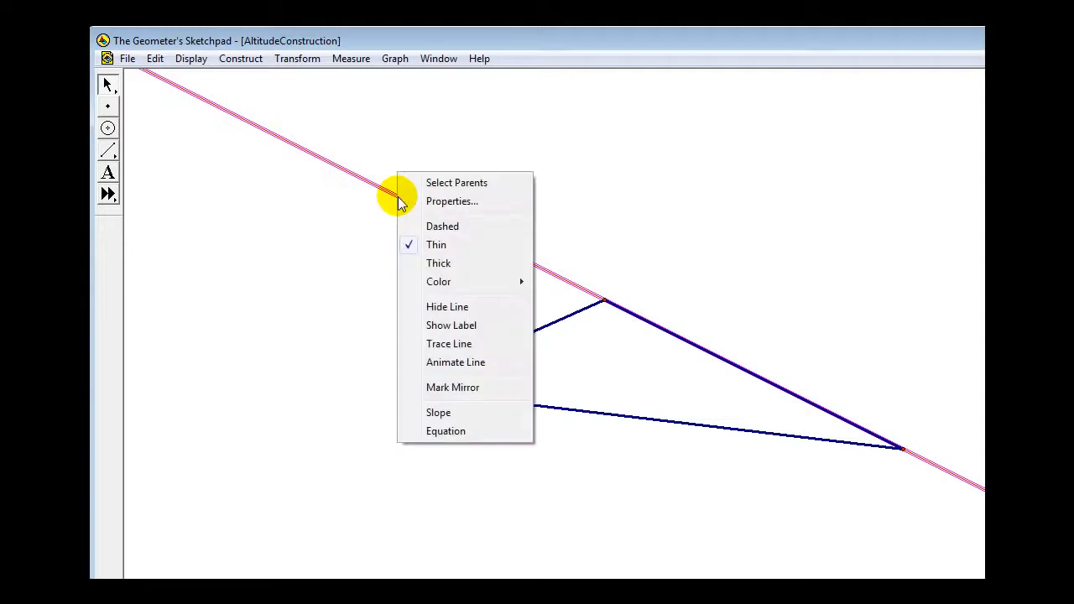
pyautogui.moveTo(430, 282)
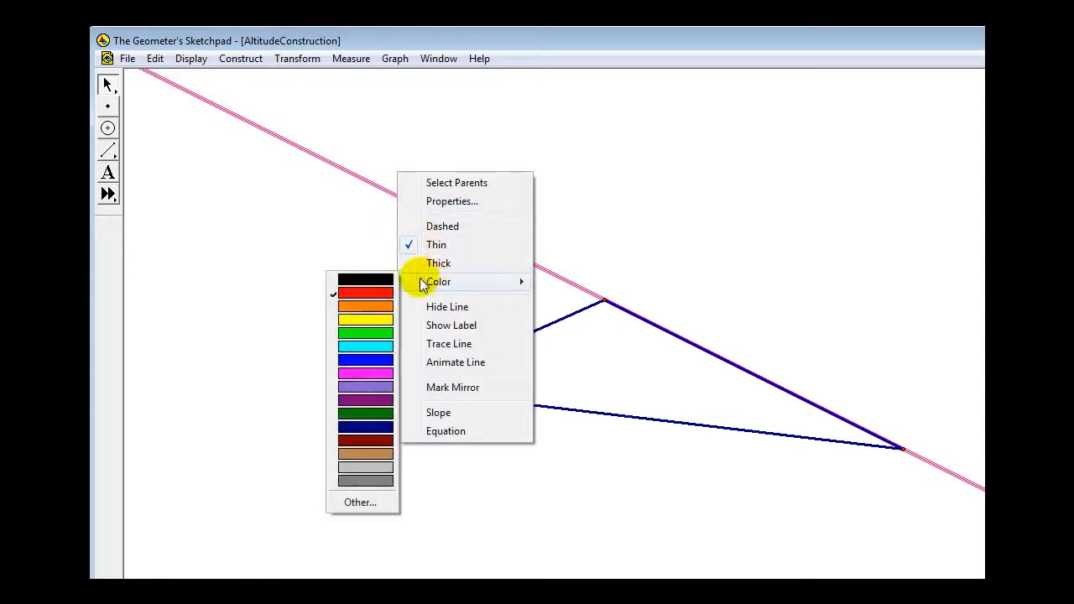
pyautogui.click(383, 328)
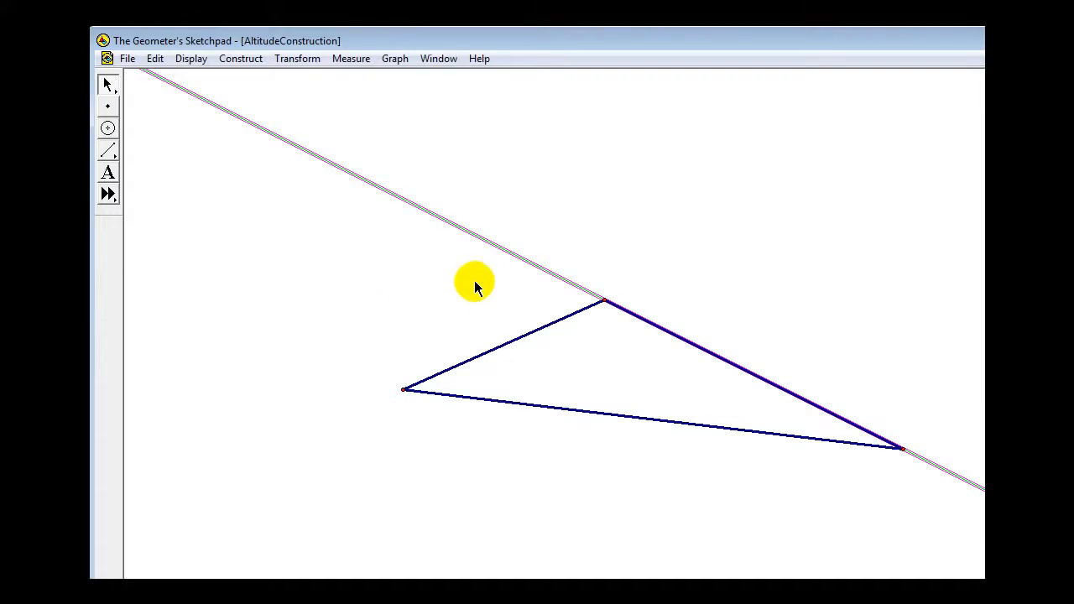
pyautogui.click(231, 266)
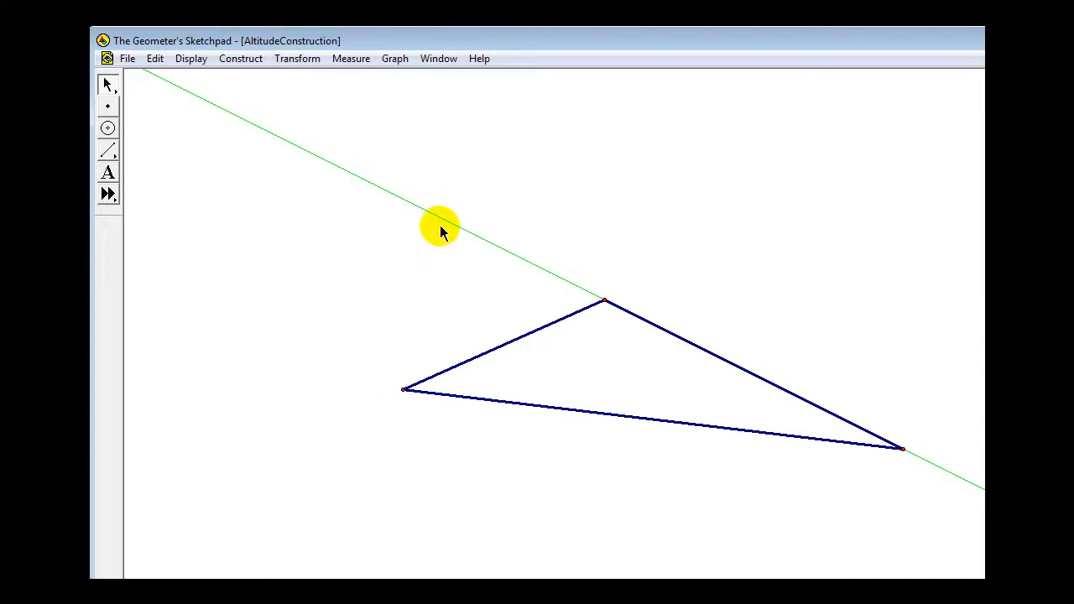
# Draw a circle centered on the triangle's left vertex that crosses the green line twice, and construct their intersection points
pyautogui.click(108, 128)
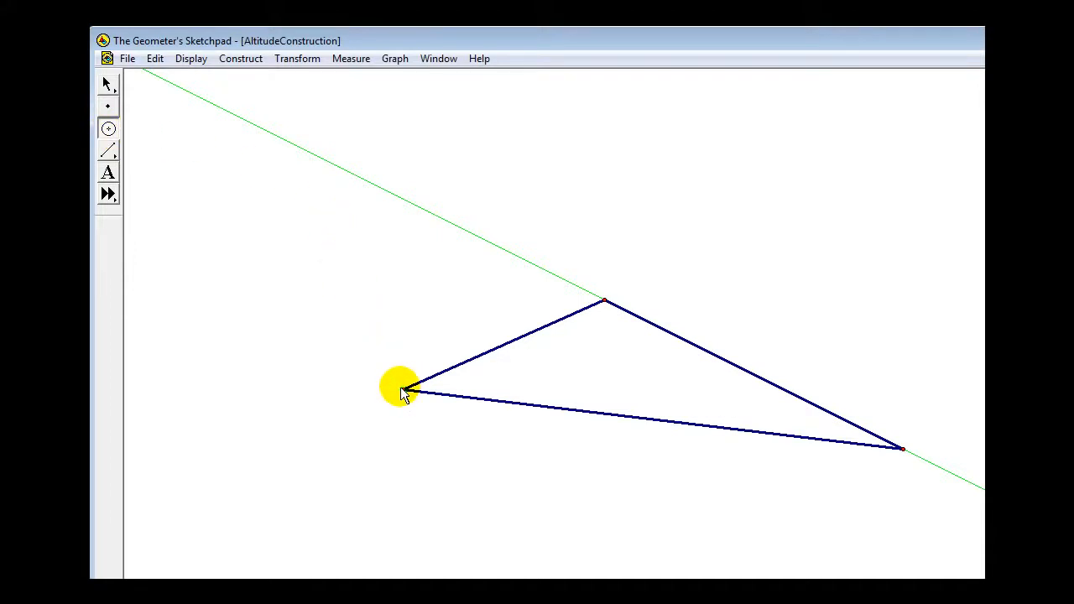
pyautogui.moveTo(402, 390); pyautogui.dragTo(391, 193)
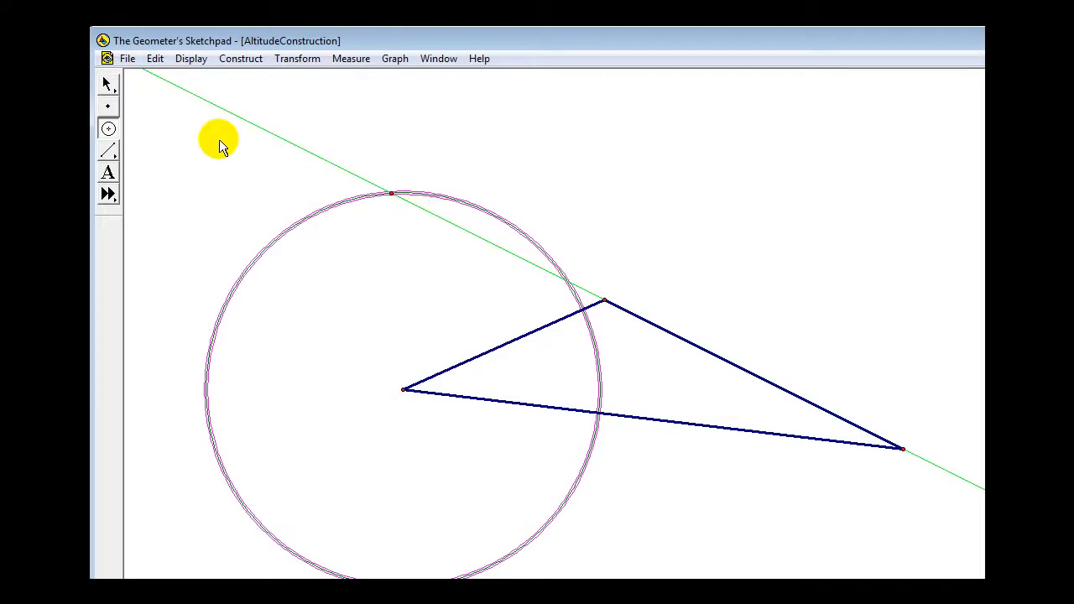
pyautogui.click(107, 85)
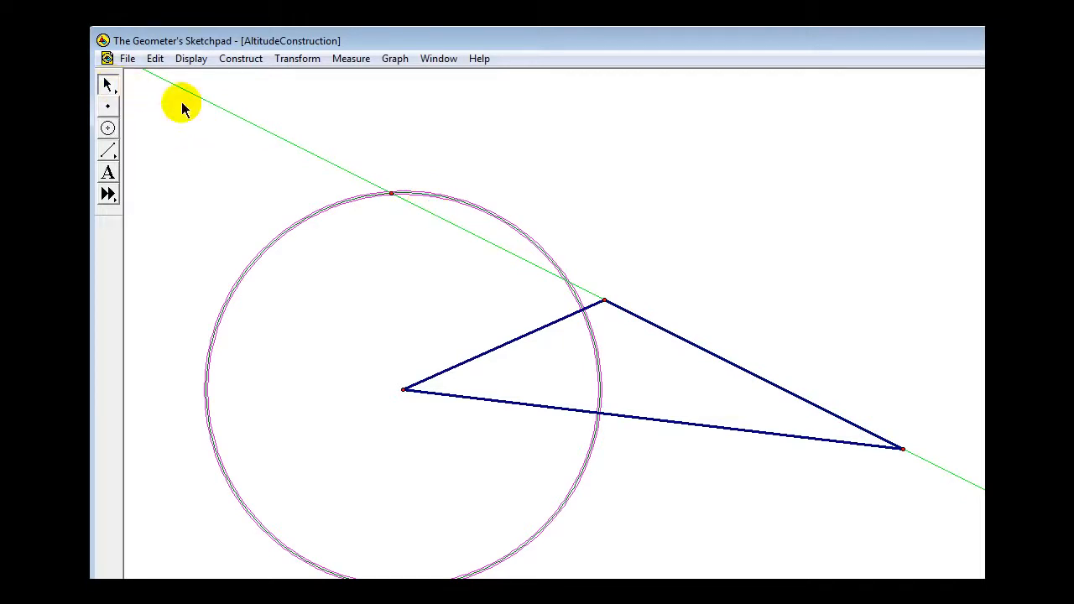
pyautogui.click(302, 142)
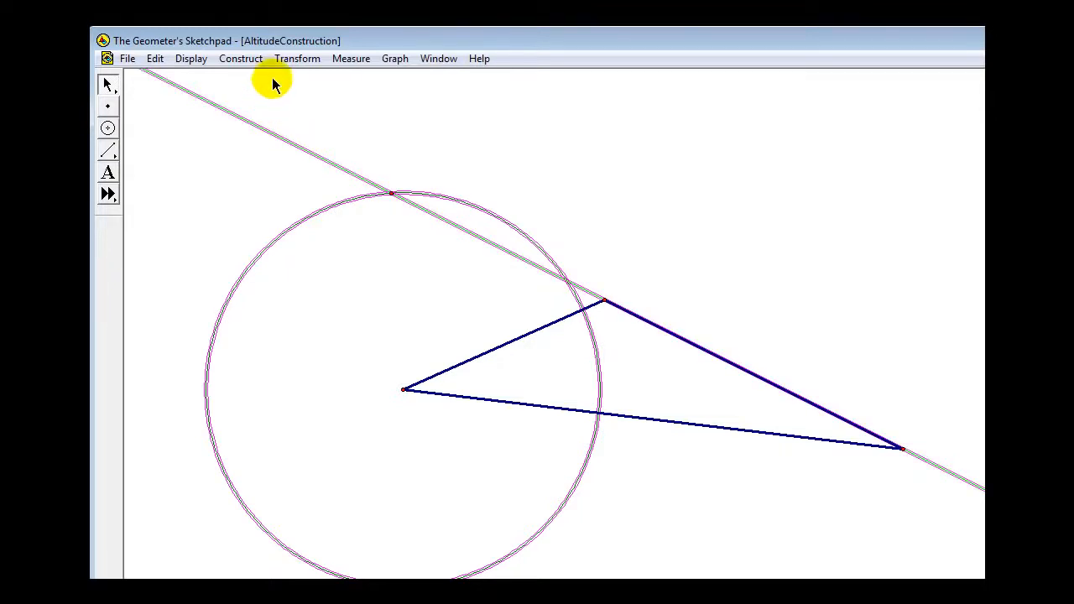
pyautogui.click(232, 60)
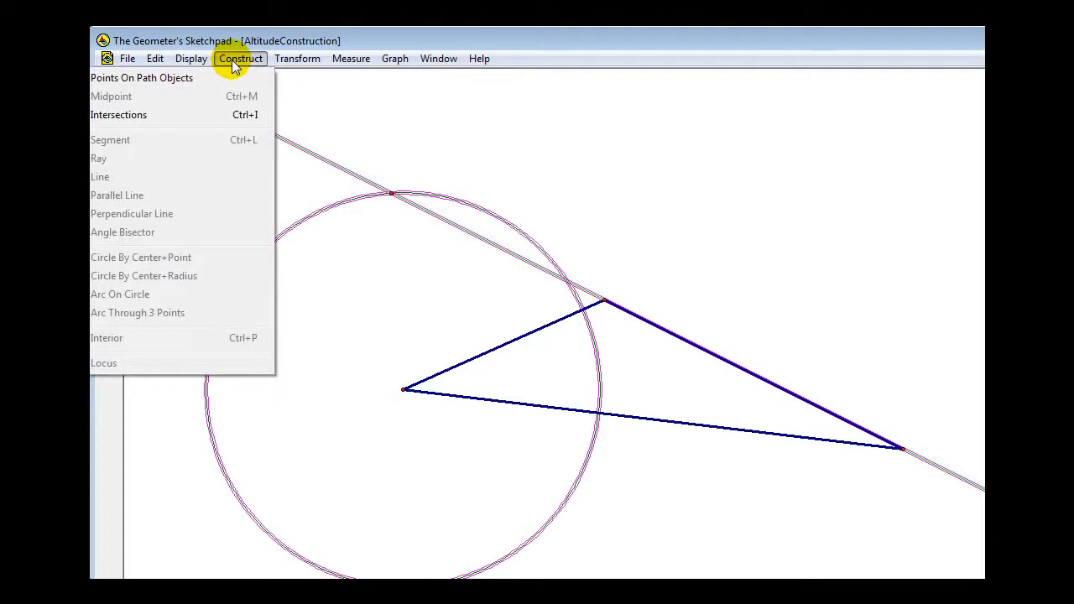
pyautogui.click(171, 117)
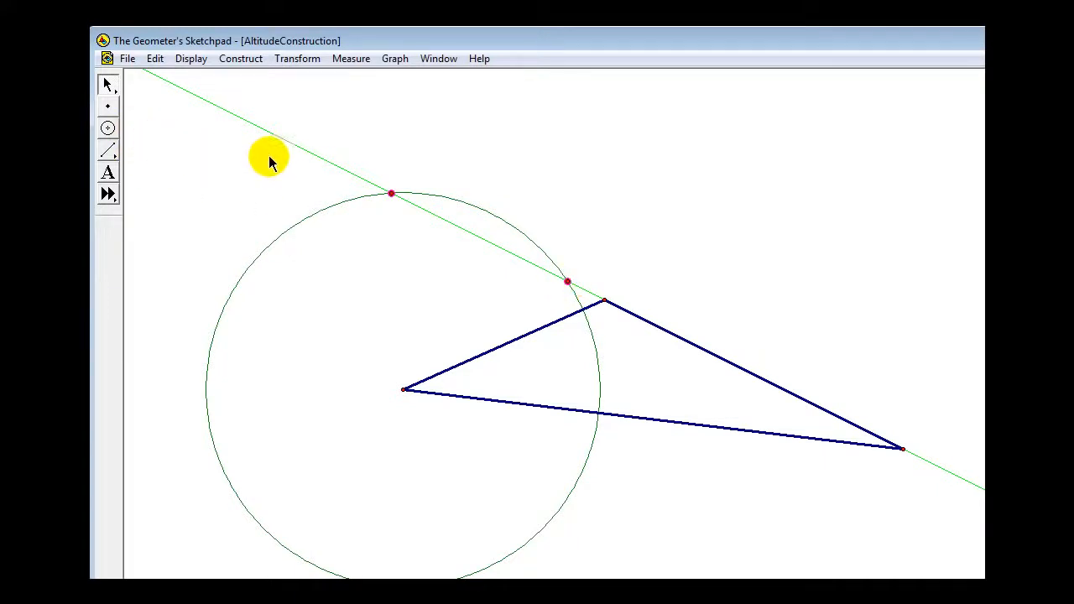
pyautogui.click(208, 168)
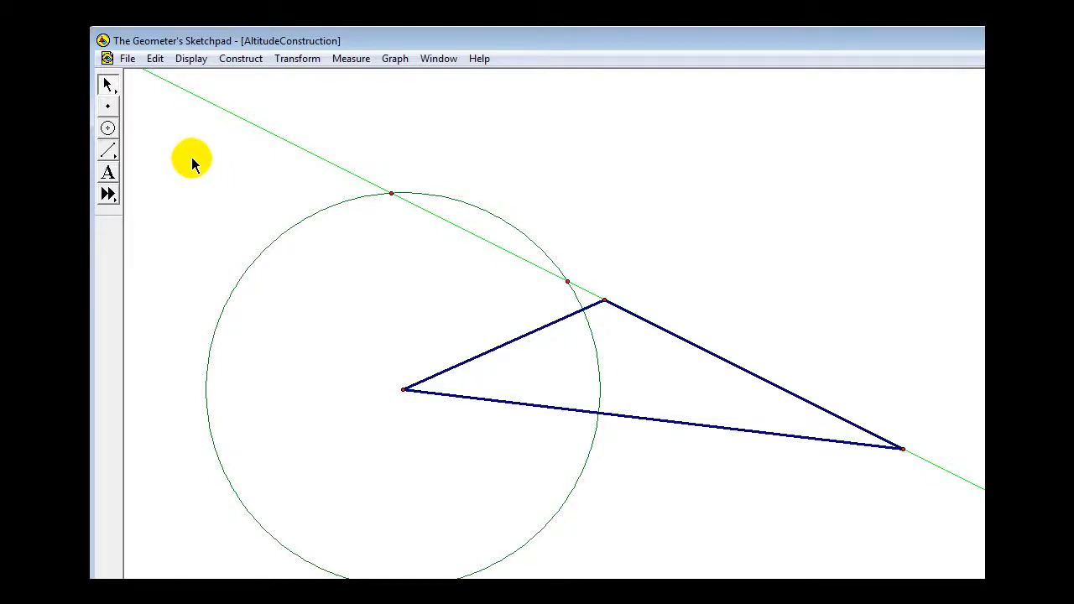
# Draw a circle of about 4.3 cm radius centered on the upper-left intersection on the green line, and measure its radius
pyautogui.click(108, 129)
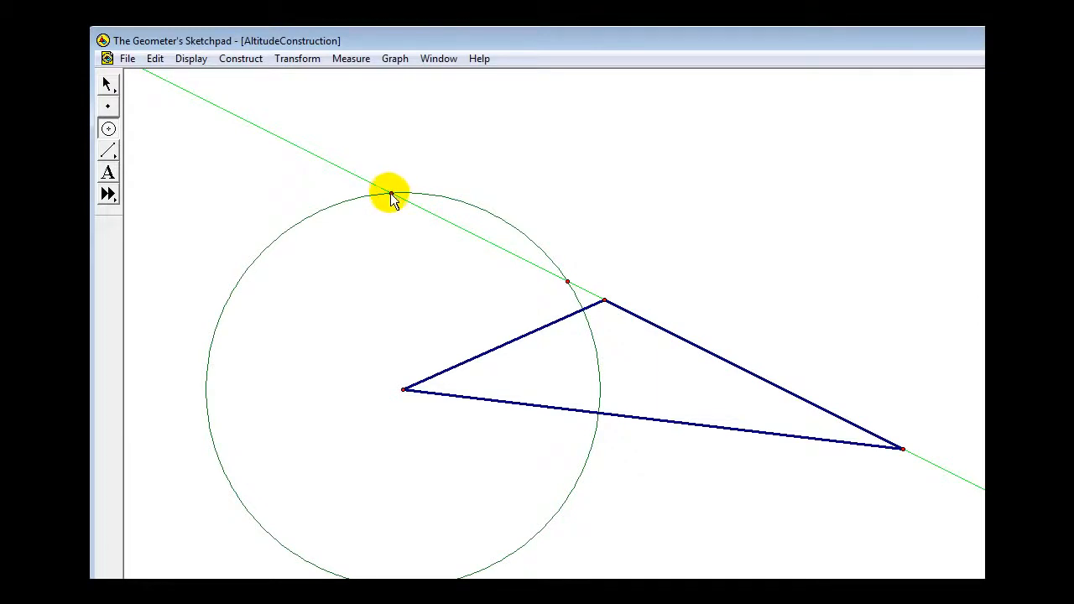
pyautogui.moveTo(391, 194); pyautogui.dragTo(477, 302)
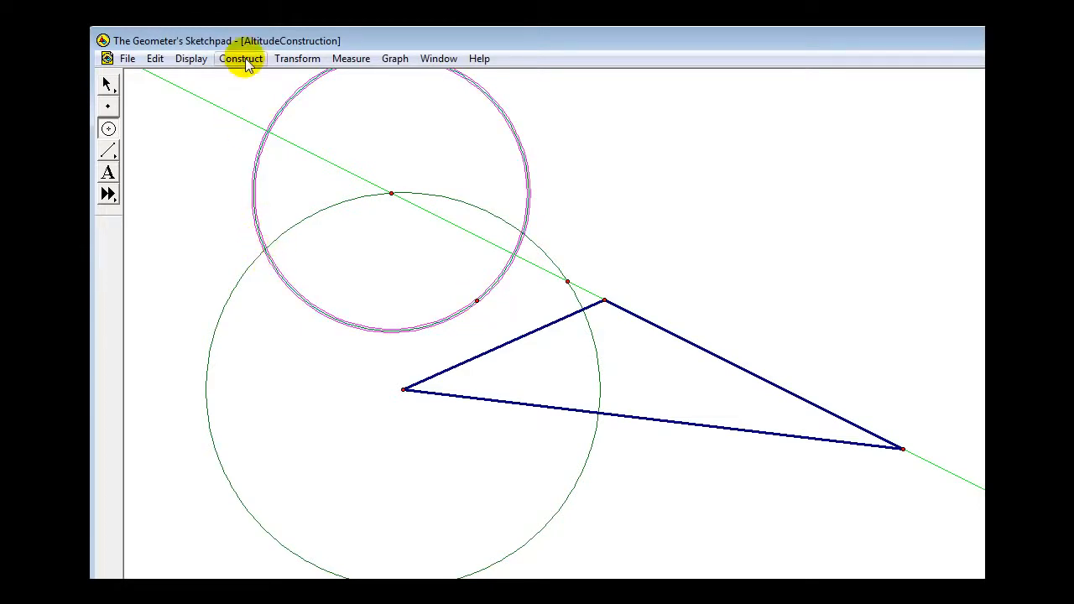
pyautogui.click(339, 60)
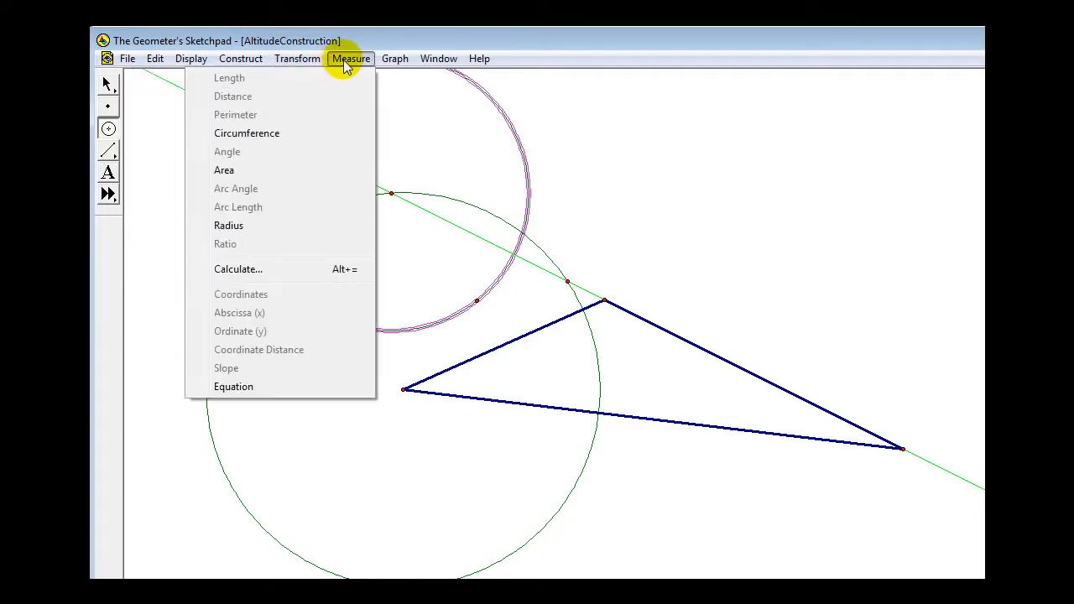
pyautogui.click(320, 227)
# Construct a circle centered on the other intersection on the green line, using the measured radius of circle EF
pyautogui.click(212, 84)
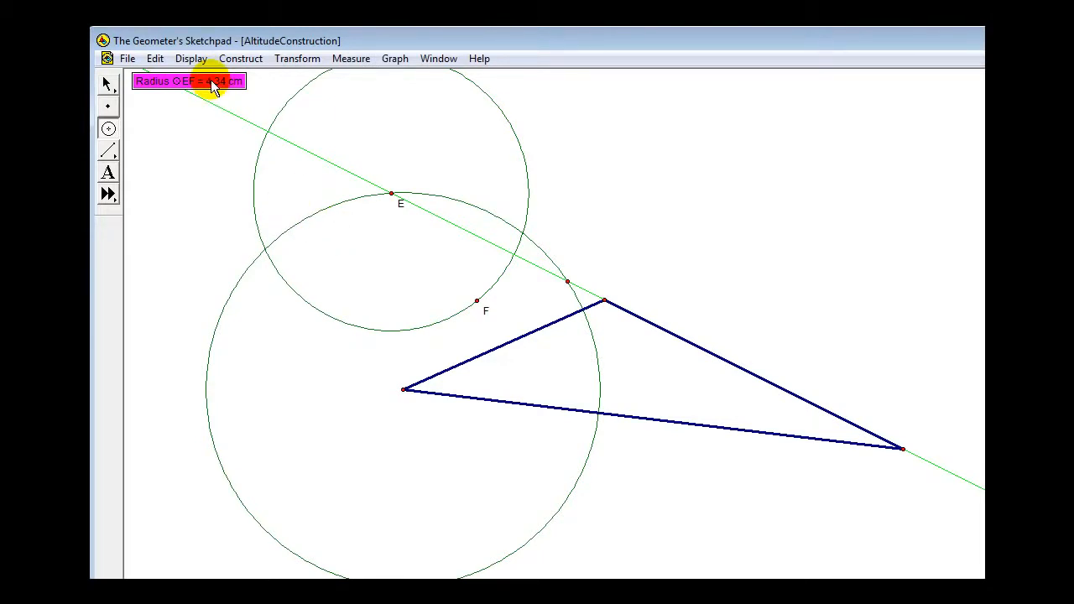
pyautogui.click(108, 84)
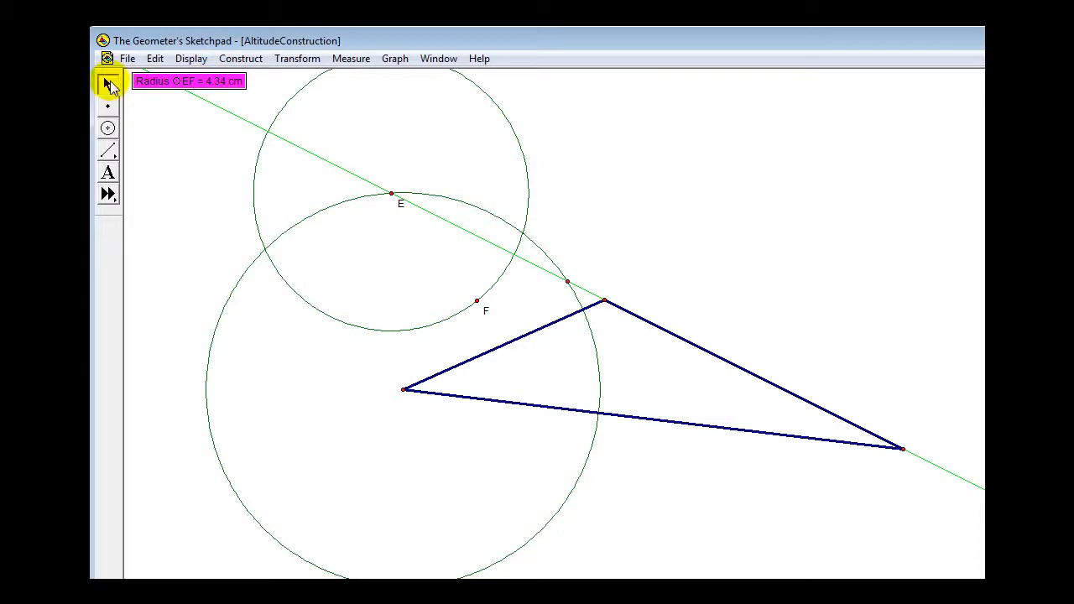
pyautogui.click(568, 281)
pyautogui.click(254, 65)
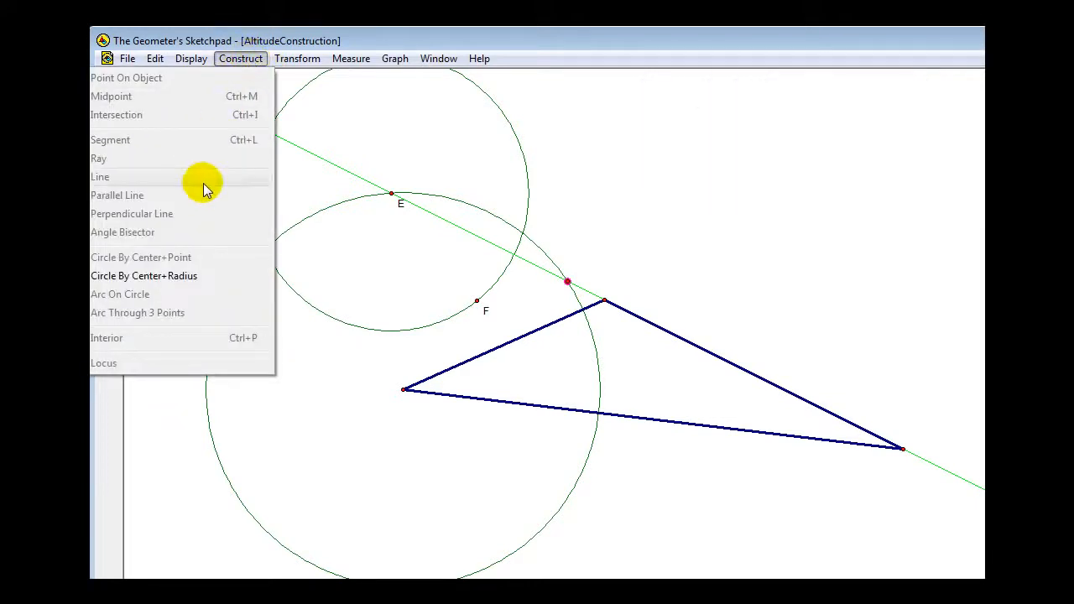
pyautogui.click(183, 279)
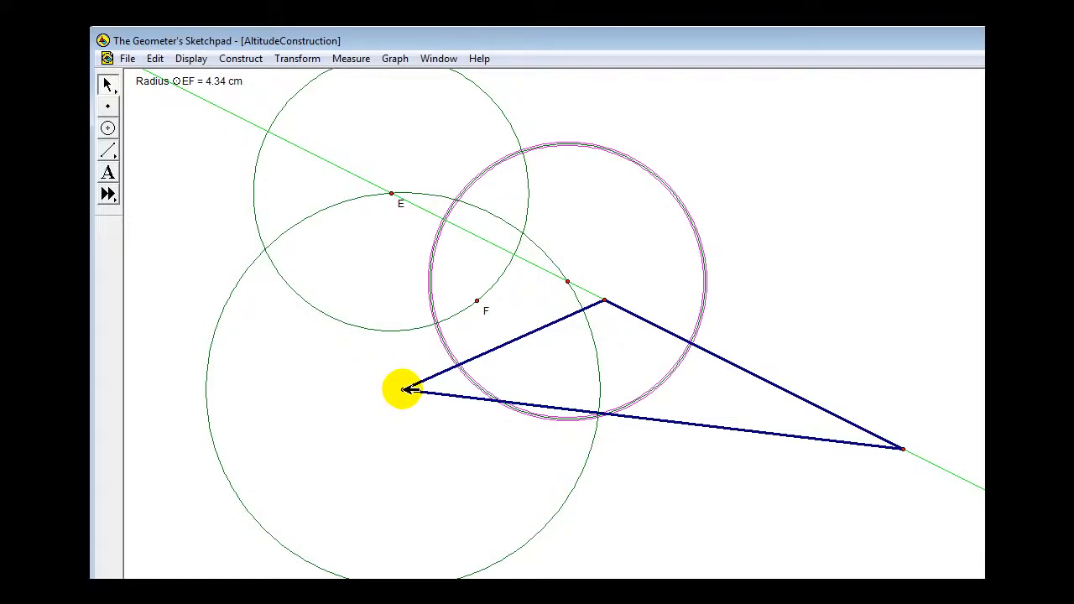
# Construct the intersection points of the two equal-radius circles centered on the green line
pyautogui.click(267, 145)
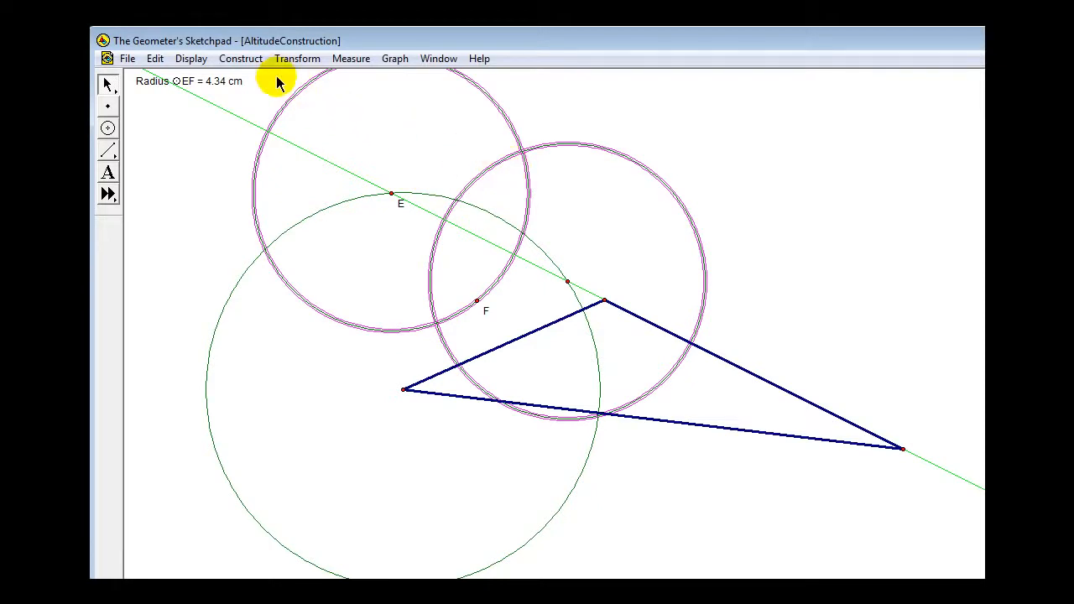
pyautogui.click(242, 59)
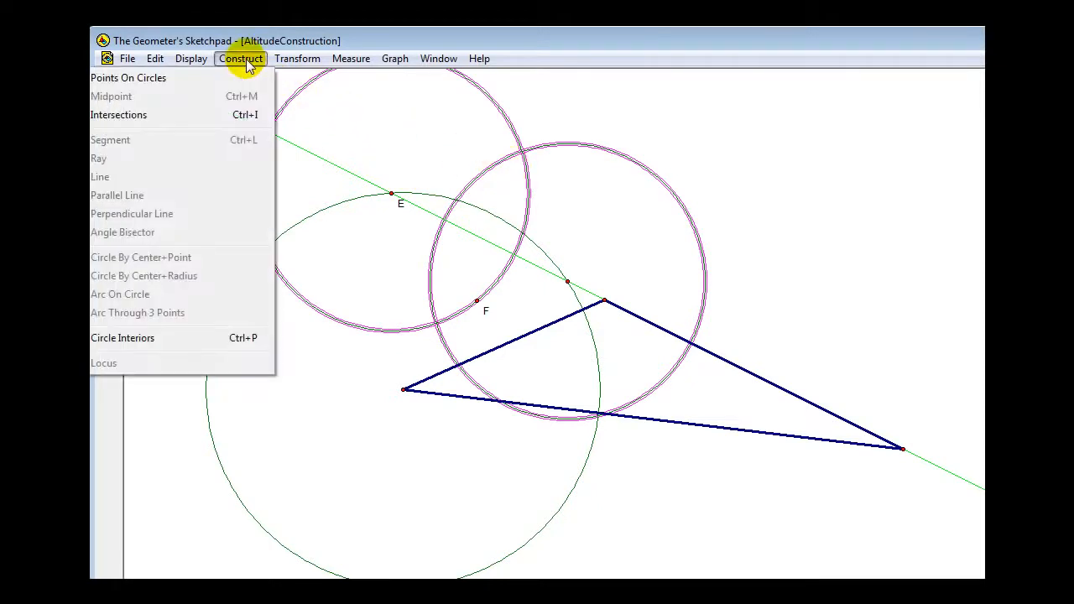
pyautogui.click(235, 114)
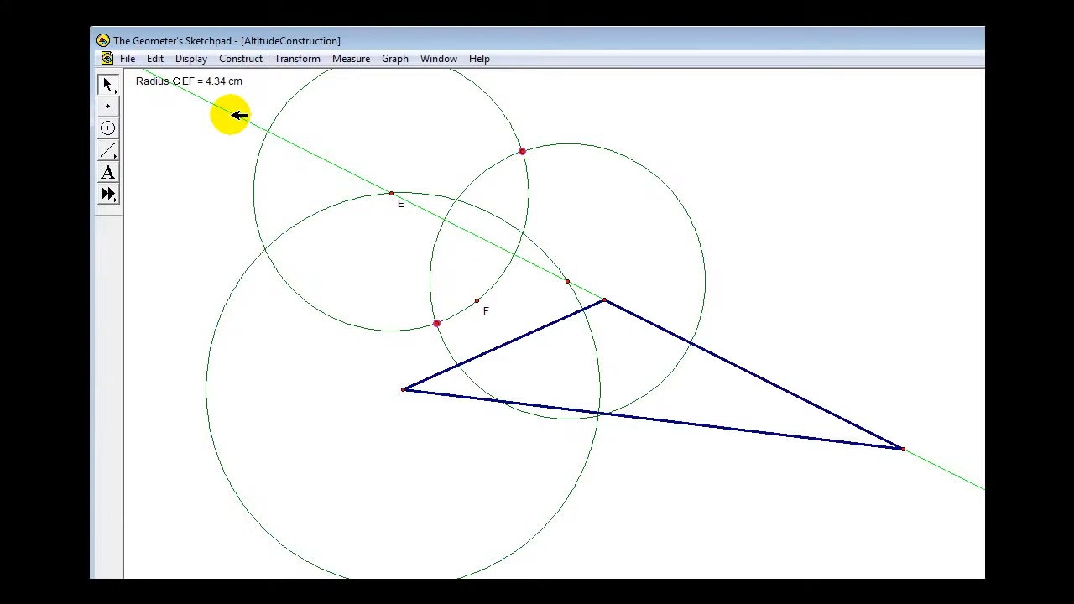
# Construct a line through the two equal circles' intersections and the triangle's left vertex, and color it blue
pyautogui.click(436, 324)
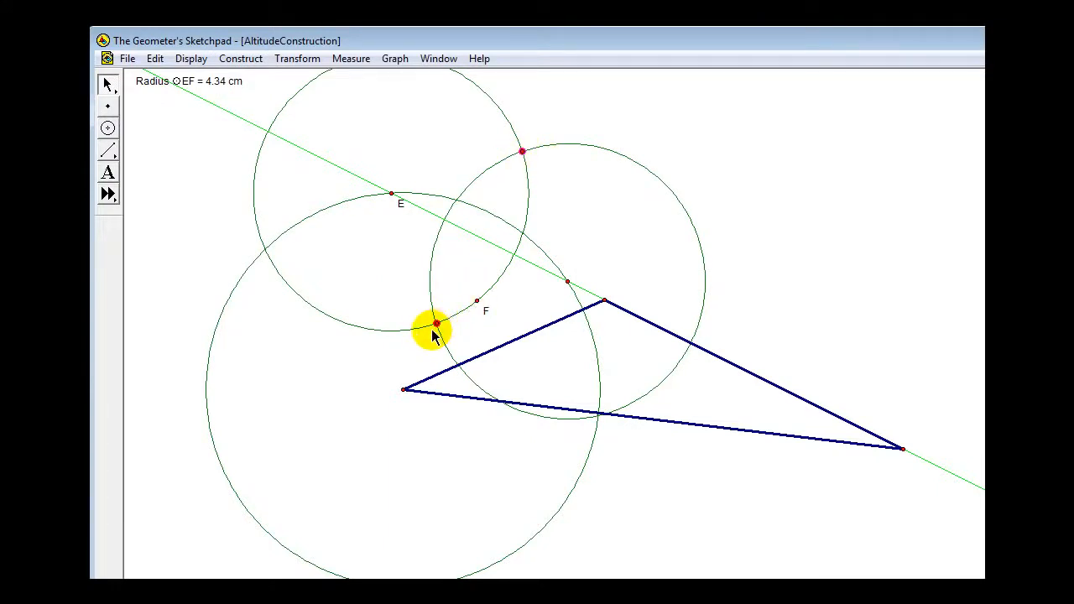
pyautogui.click(403, 391)
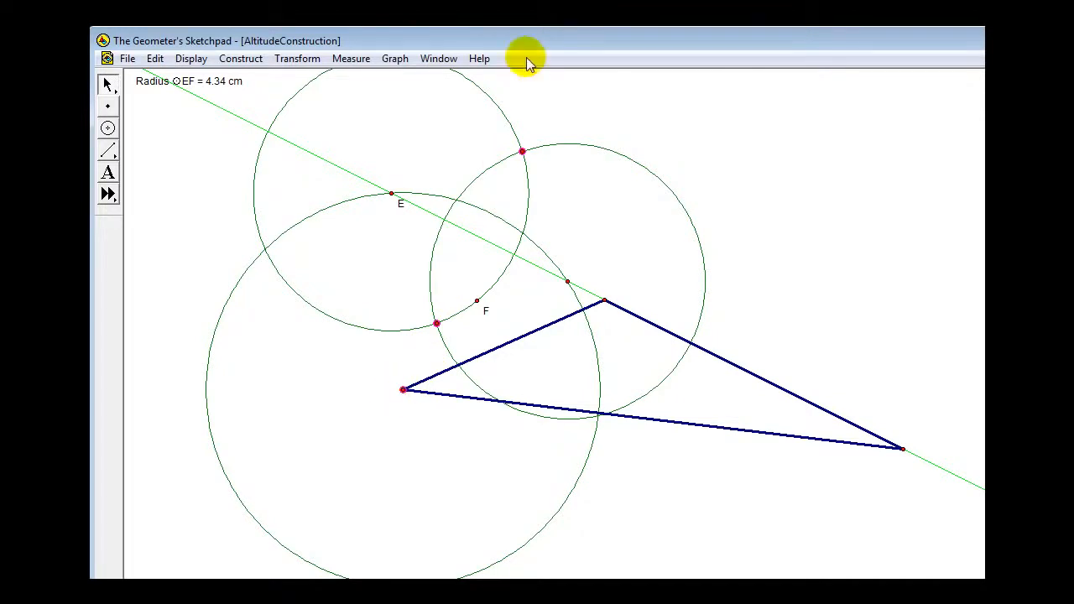
pyautogui.click(241, 61)
pyautogui.click(160, 177)
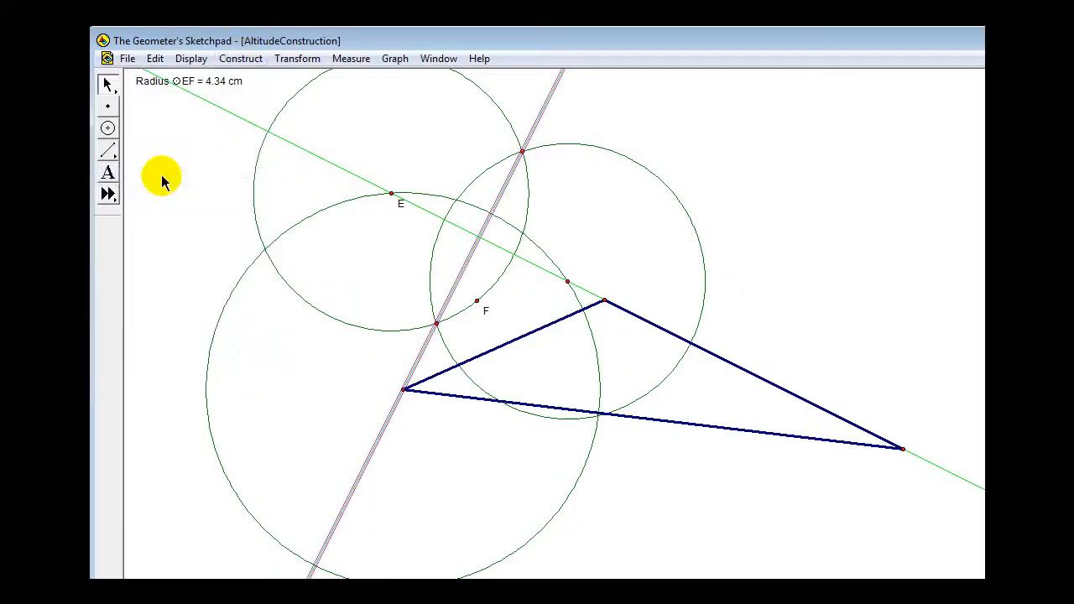
pyautogui.rightClick(503, 198)
pyautogui.moveTo(530, 283)
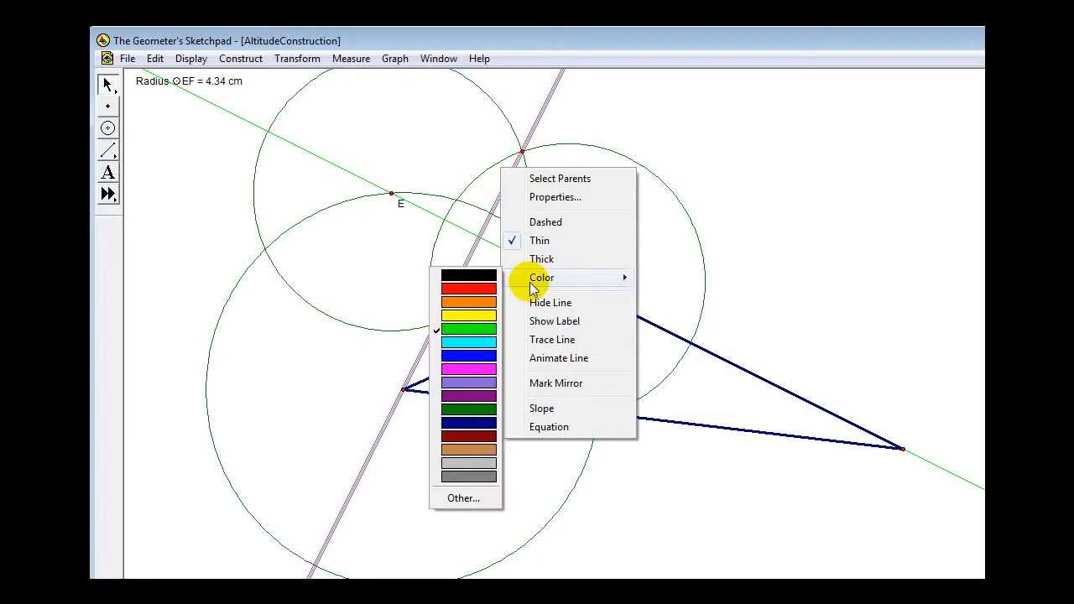
pyautogui.click(452, 354)
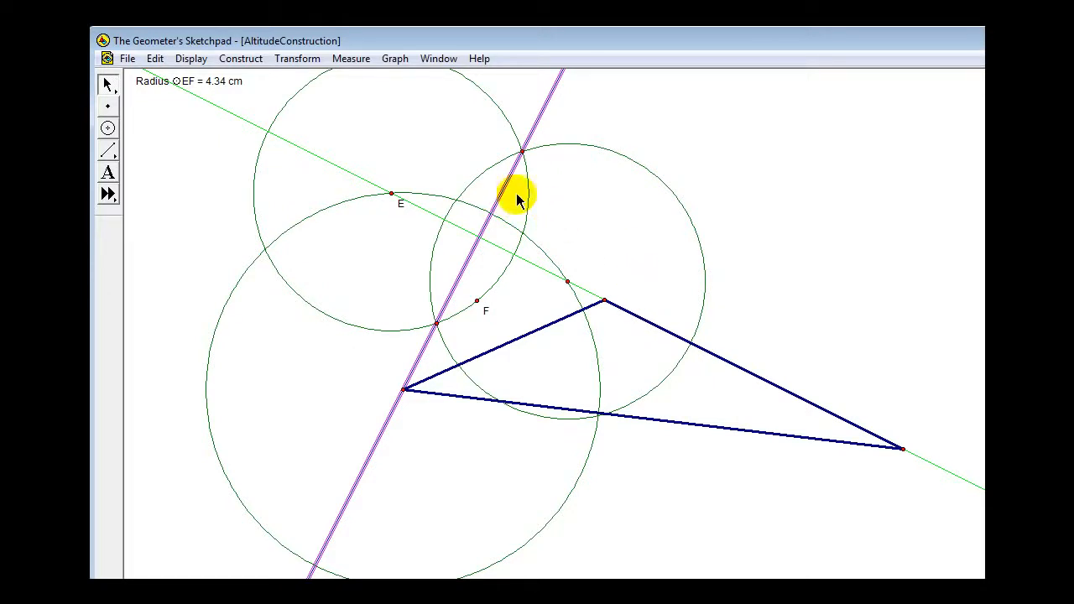
# Construct the intersection point of the blue line and the green line
pyautogui.click(367, 177)
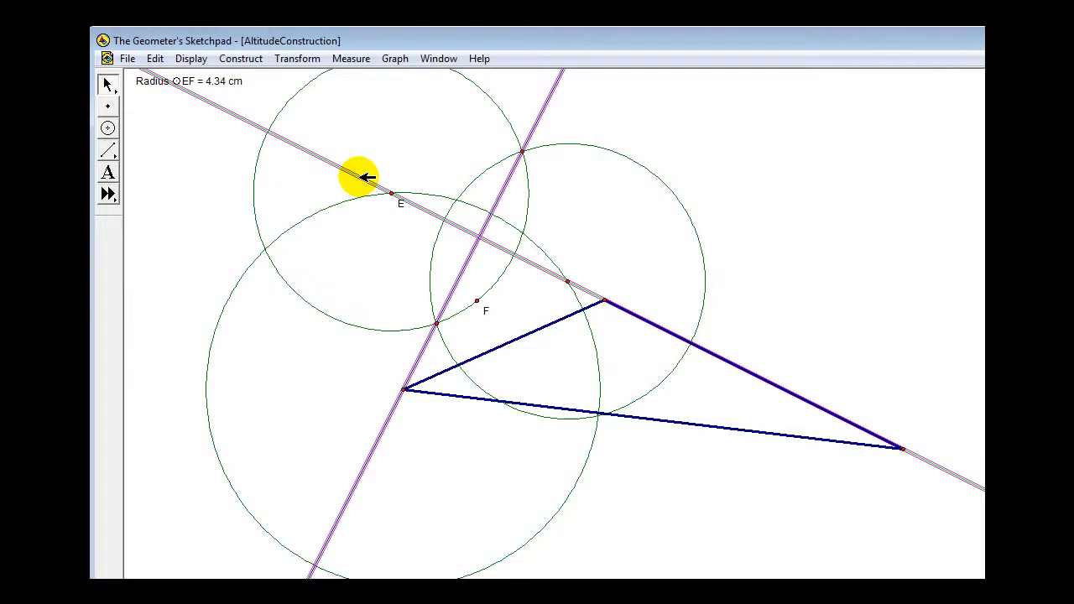
pyautogui.click(247, 66)
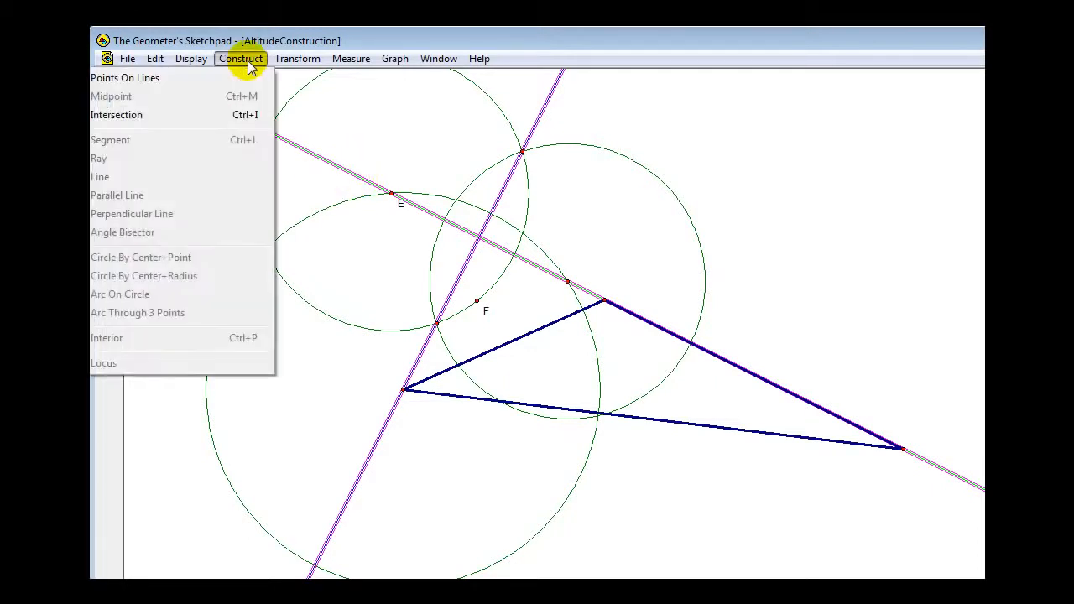
pyautogui.click(248, 115)
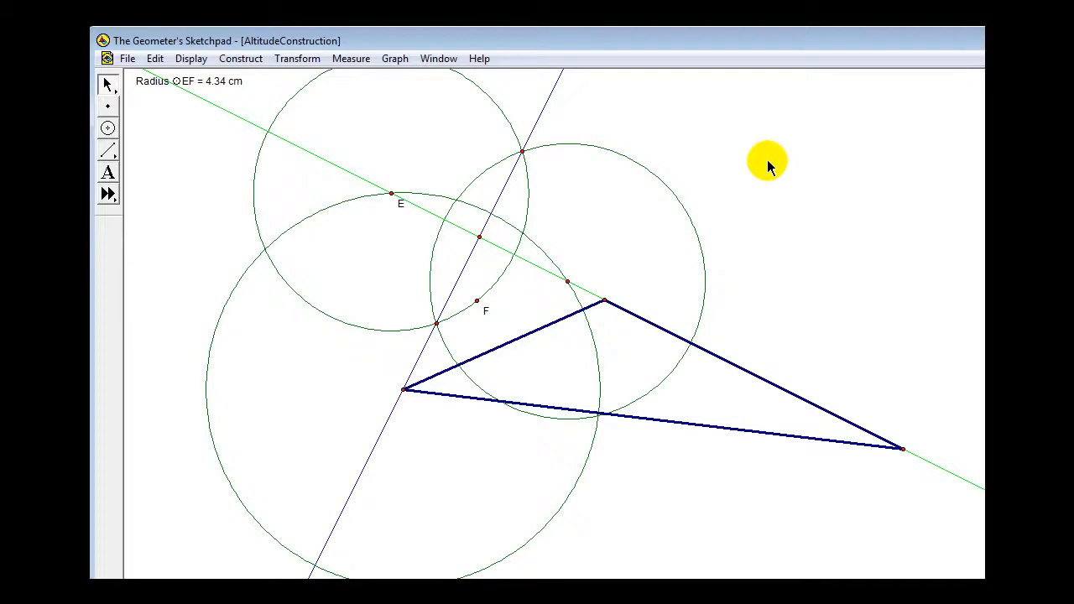
# Construct a segment from the blue and green lines' intersection to the triangle's left vertex, and make it thick
pyautogui.click(479, 237)
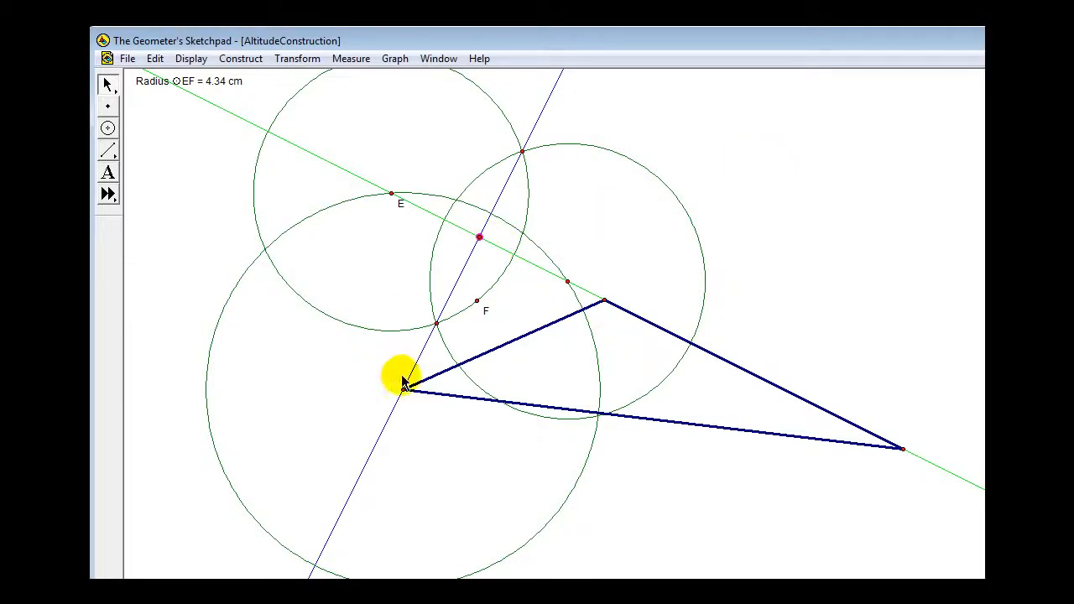
pyautogui.click(402, 387)
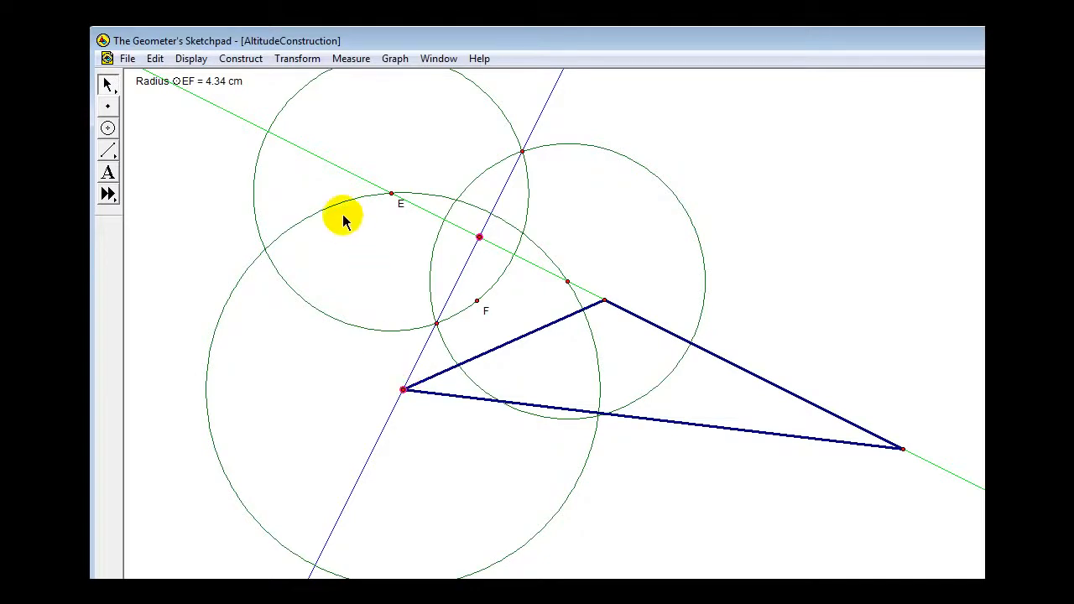
pyautogui.click(252, 60)
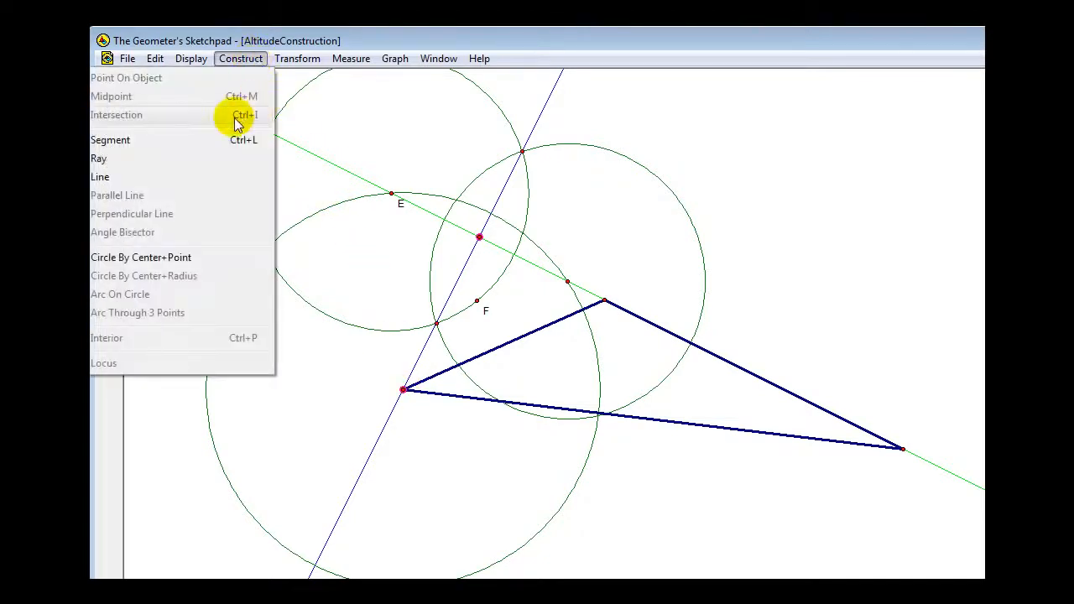
pyautogui.click(219, 142)
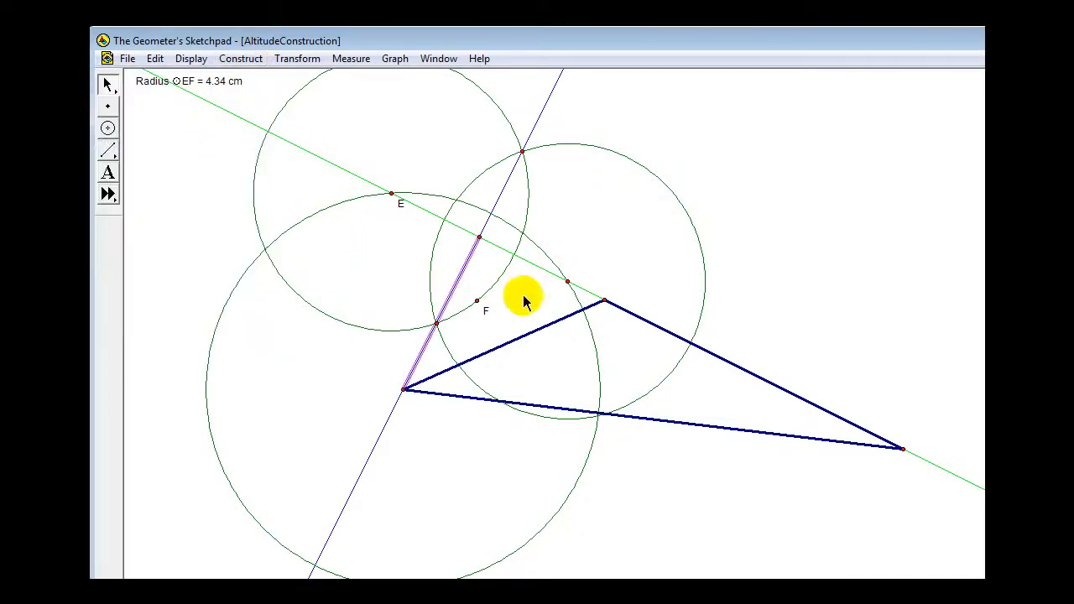
pyautogui.rightClick(458, 284)
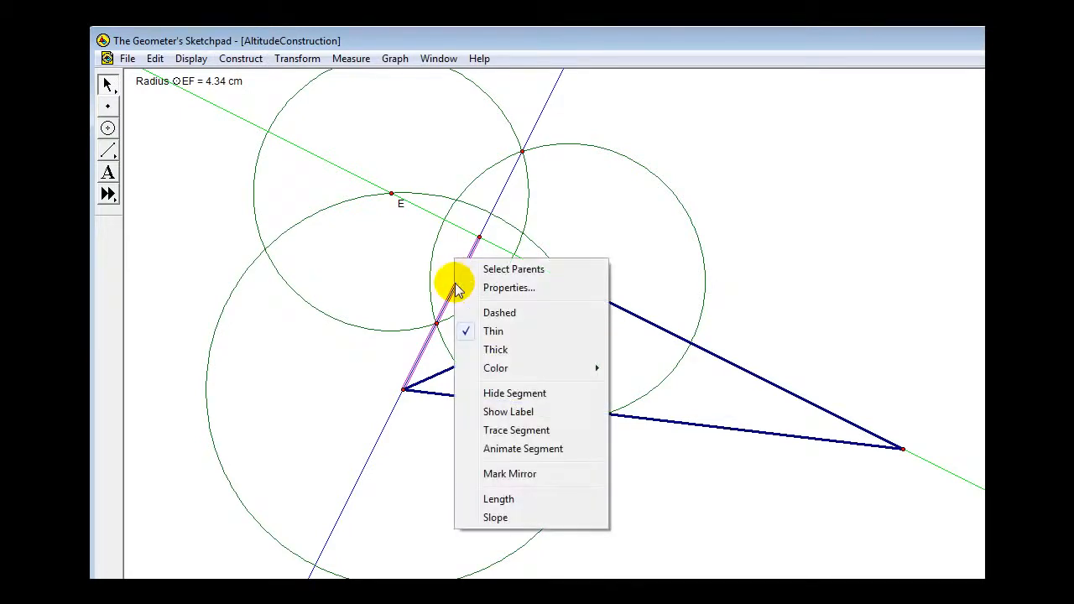
pyautogui.click(495, 350)
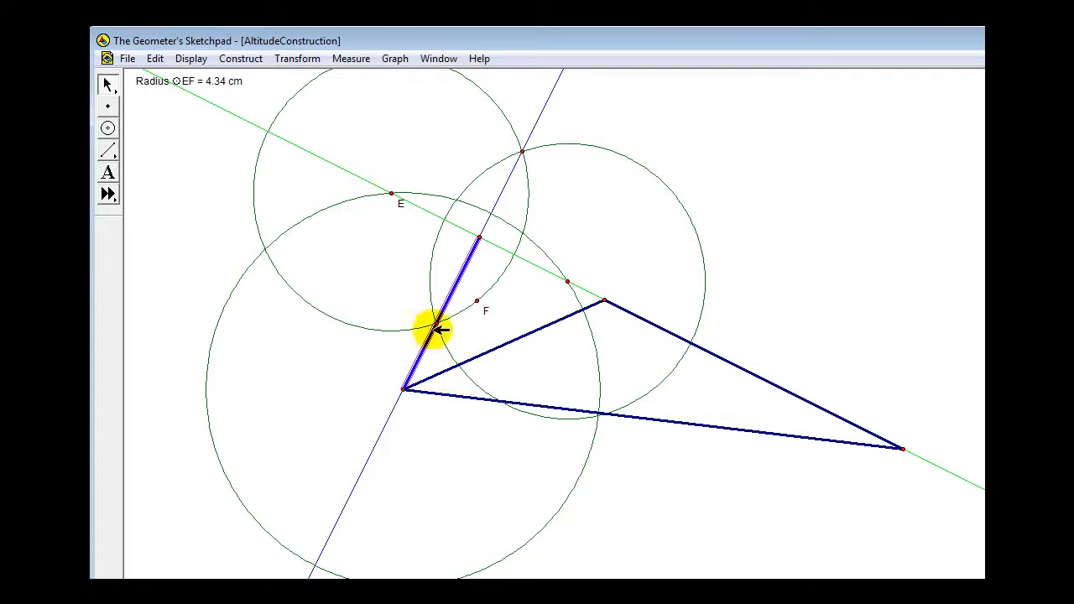